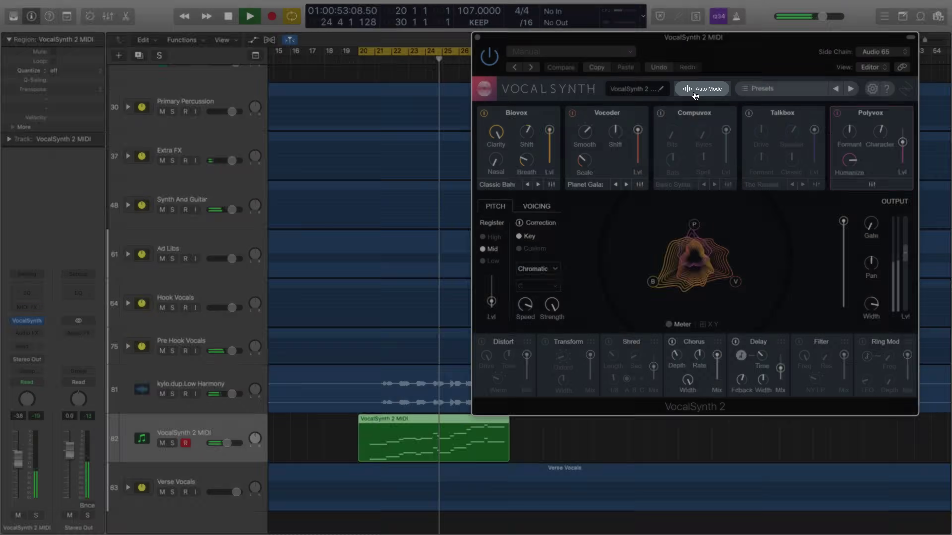
Preview the MIDI and Sidechain mode setup descriptions, then confirm Auto mode
{"action": "left_click", "coordinate": [694, 94]}
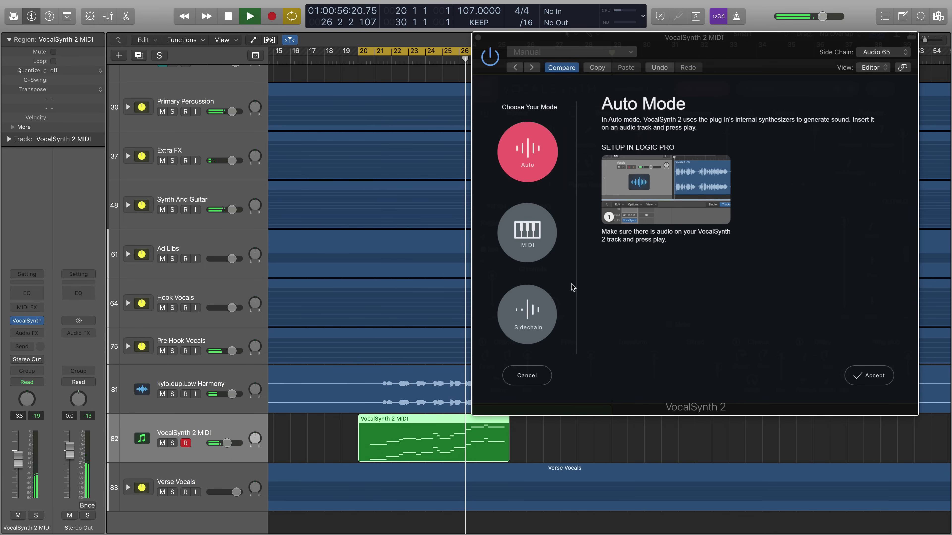
{"action": "left_click", "coordinate": [534, 240]}
{"action": "left_click", "coordinate": [547, 322]}
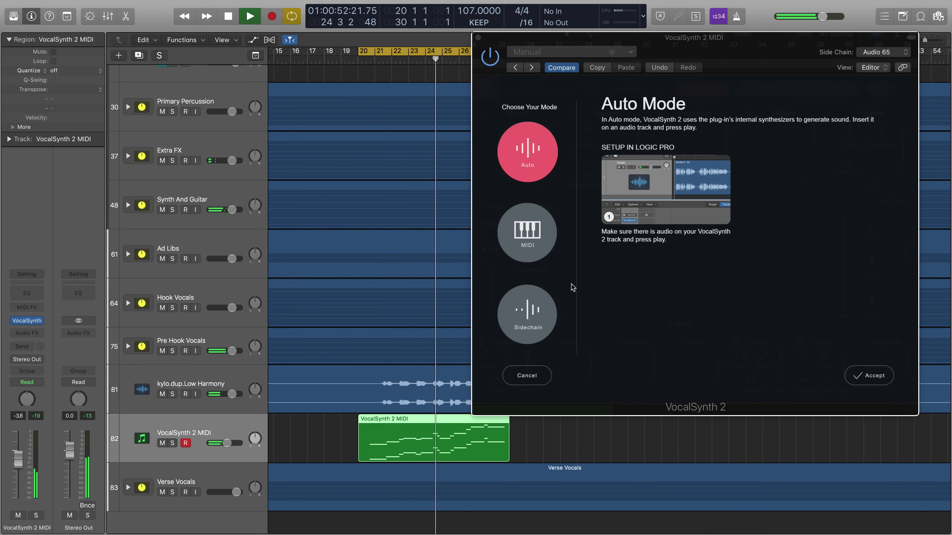
{"action": "left_click", "coordinate": [866, 378]}
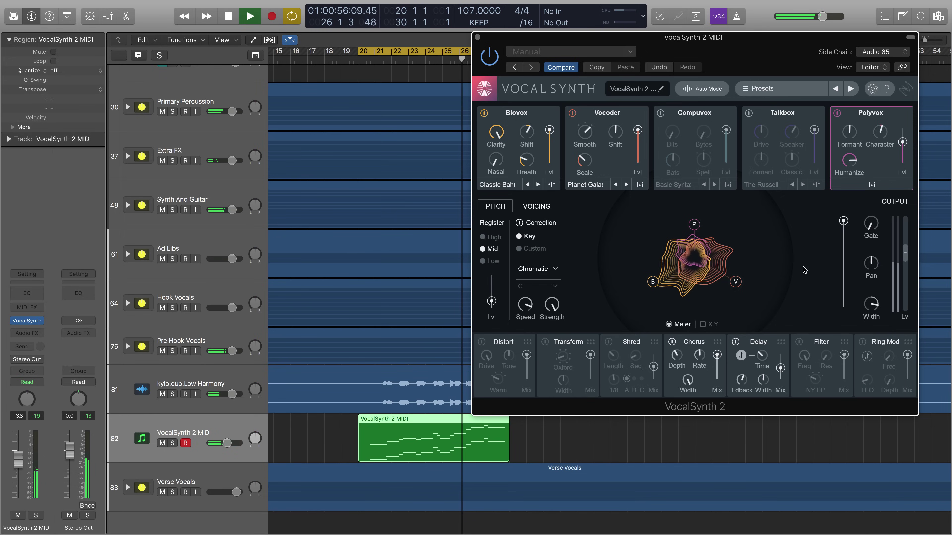
Switch VocalSynth 2's synth mode to MIDI and accept it
{"action": "left_click", "coordinate": [704, 90]}
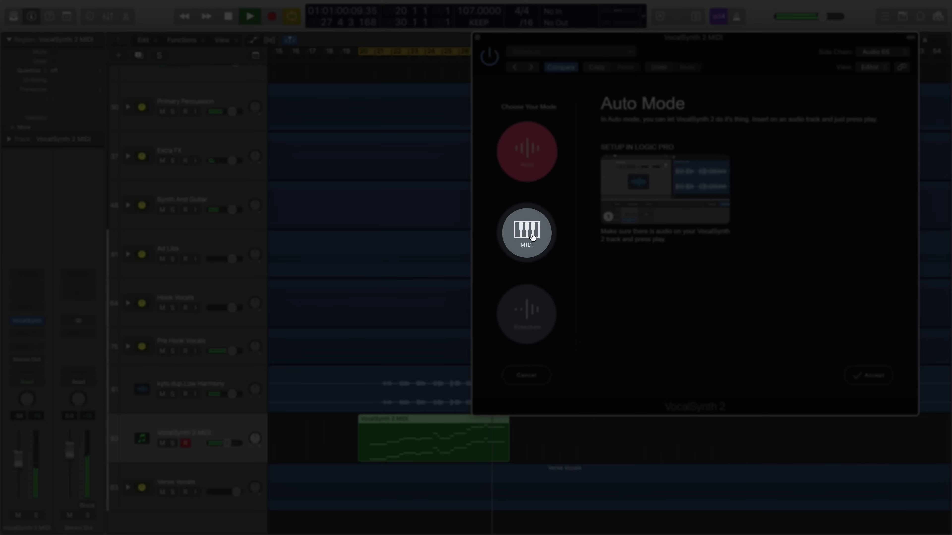
{"action": "left_click", "coordinate": [532, 236]}
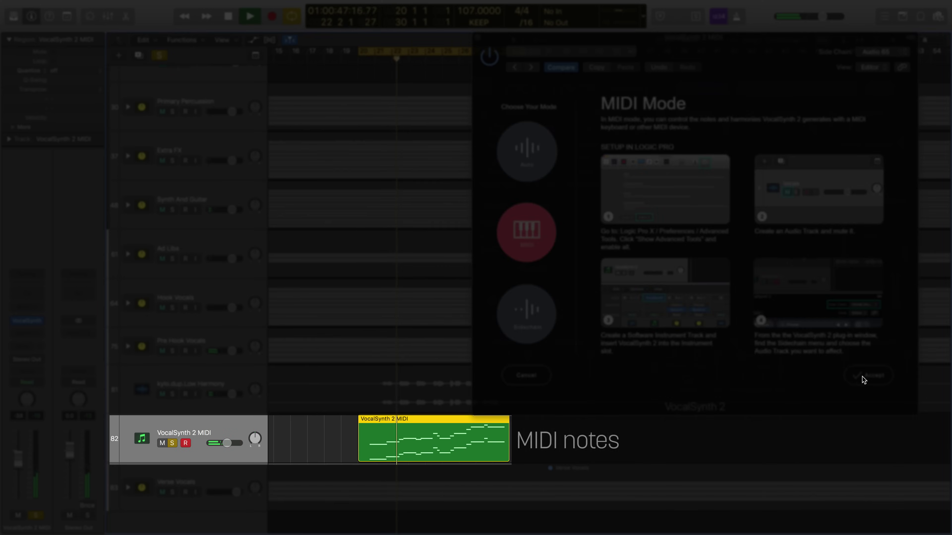
{"action": "left_click", "coordinate": [860, 380]}
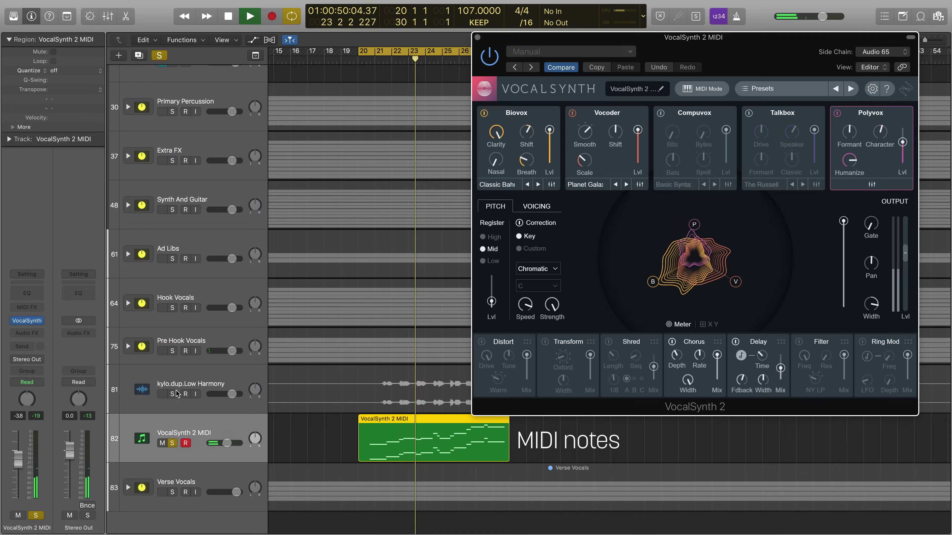
Solo the Low Harmony and Pre Hook Vocals tracks, then clear all track solos
{"action": "left_click", "coordinate": [172, 394]}
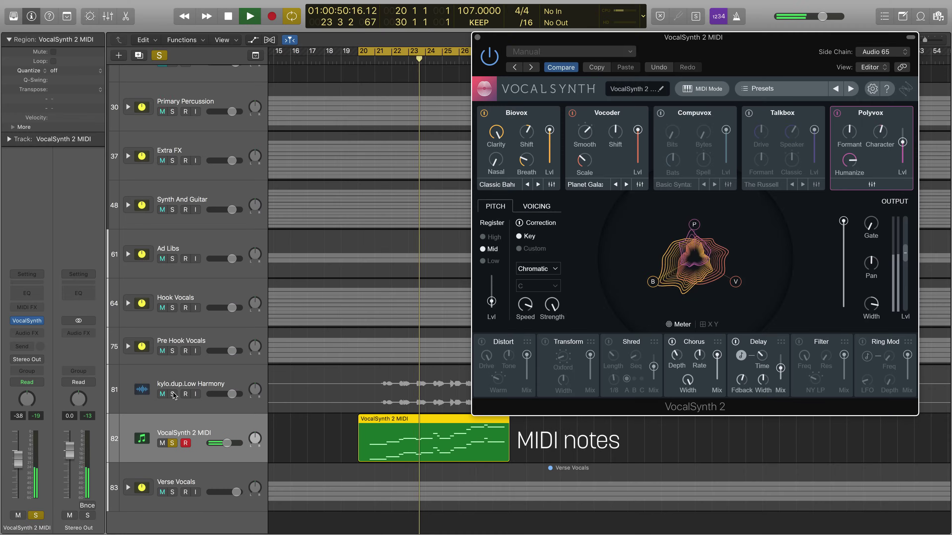
{"action": "left_click", "coordinate": [174, 351]}
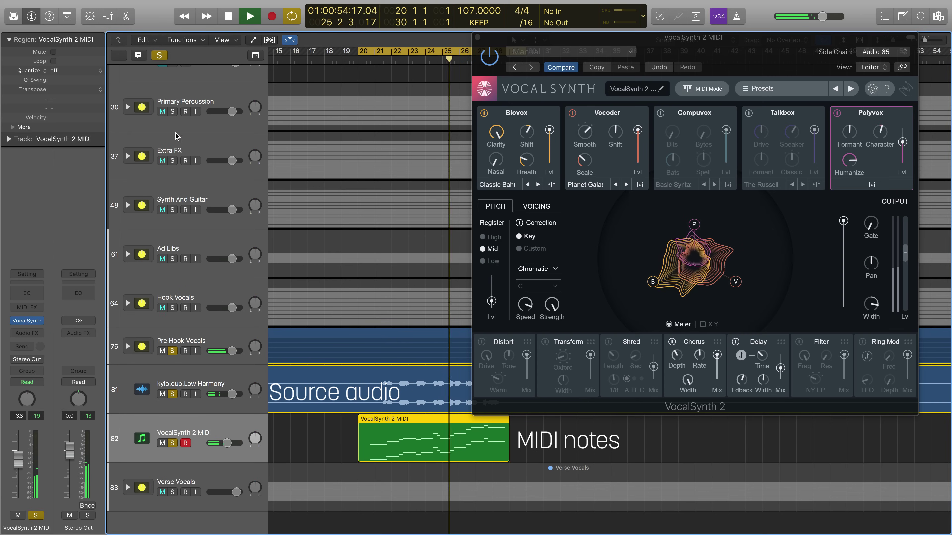
{"action": "left_click", "coordinate": [159, 55]}
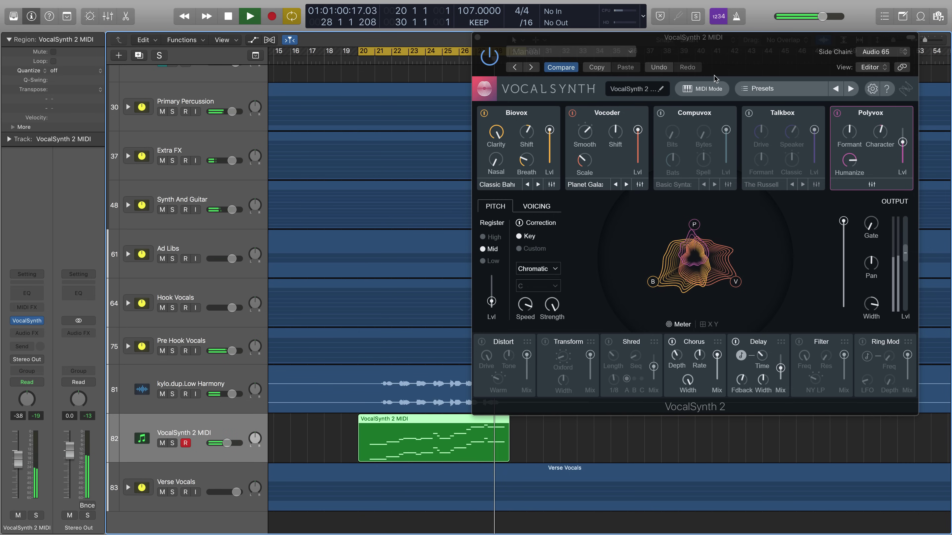
Preview the Sidechain mode setup instructions in the synth mode chooser
{"action": "left_click", "coordinate": [711, 90]}
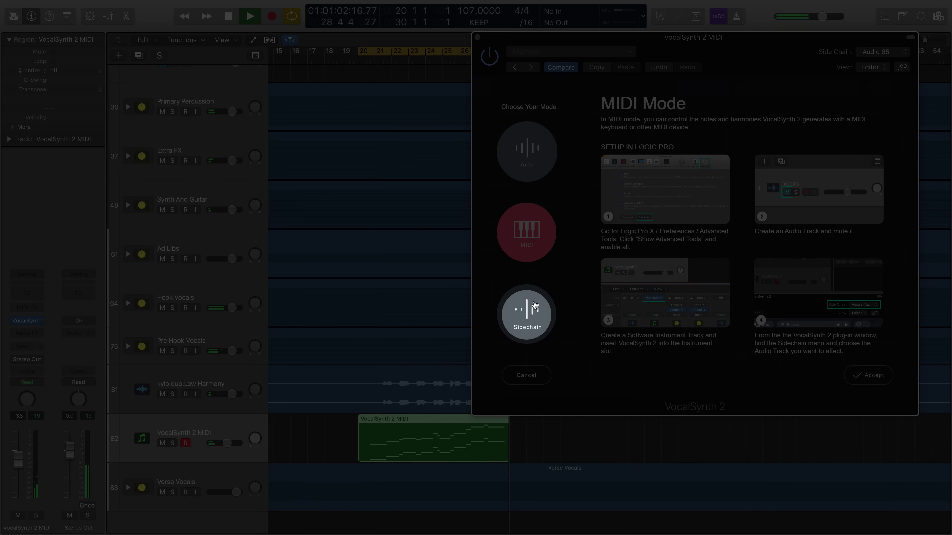
{"action": "left_click", "coordinate": [526, 308]}
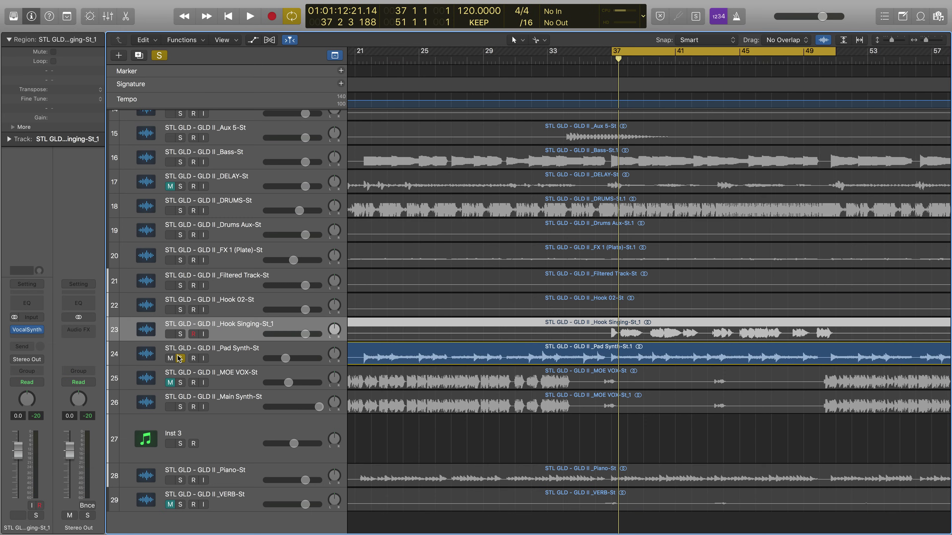
Play the Pad Synth track, then the Hook Singing track, to hear each
{"action": "left_click", "coordinate": [172, 351]}
{"action": "key", "text": "space"}
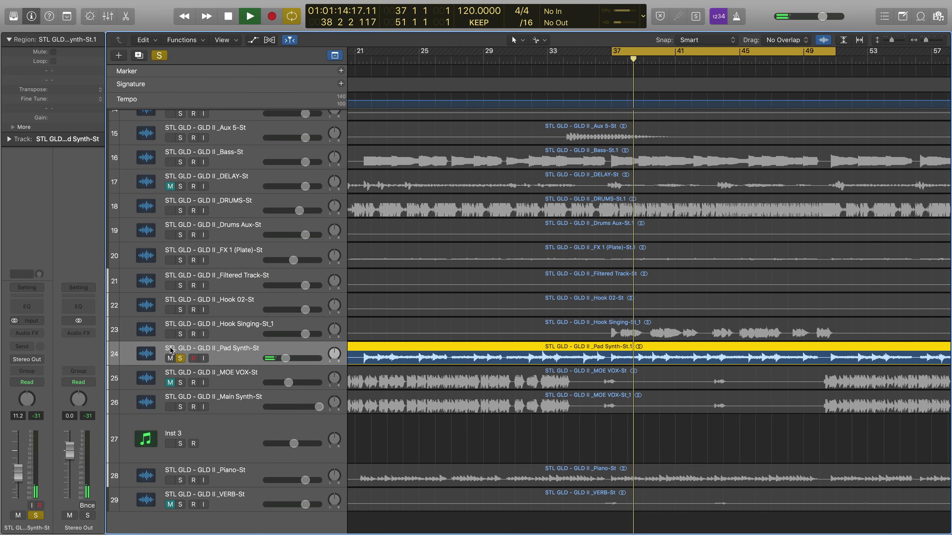
{"action": "key", "text": "space"}
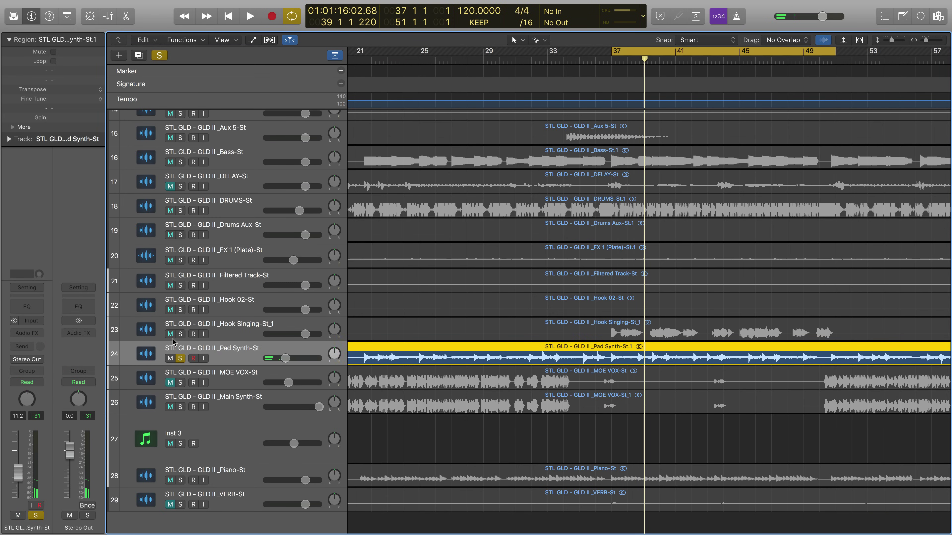
{"action": "left_click", "coordinate": [173, 337]}
{"action": "key", "text": "space"}
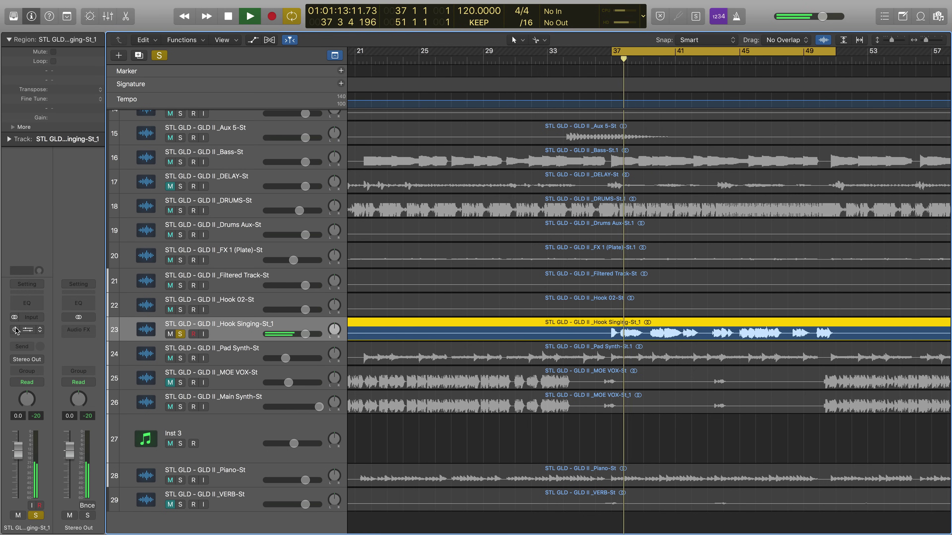
{"action": "key", "text": "space"}
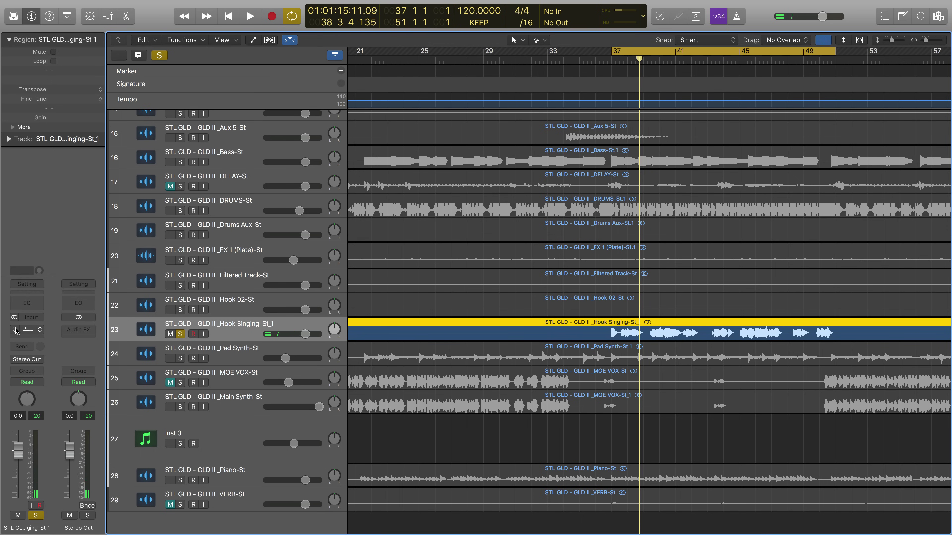
Solo Pad Synth, play from bar 37, and open VocalSynth 2 on Inst 3
{"action": "left_click", "coordinate": [180, 359]}
{"action": "key", "text": "space"}
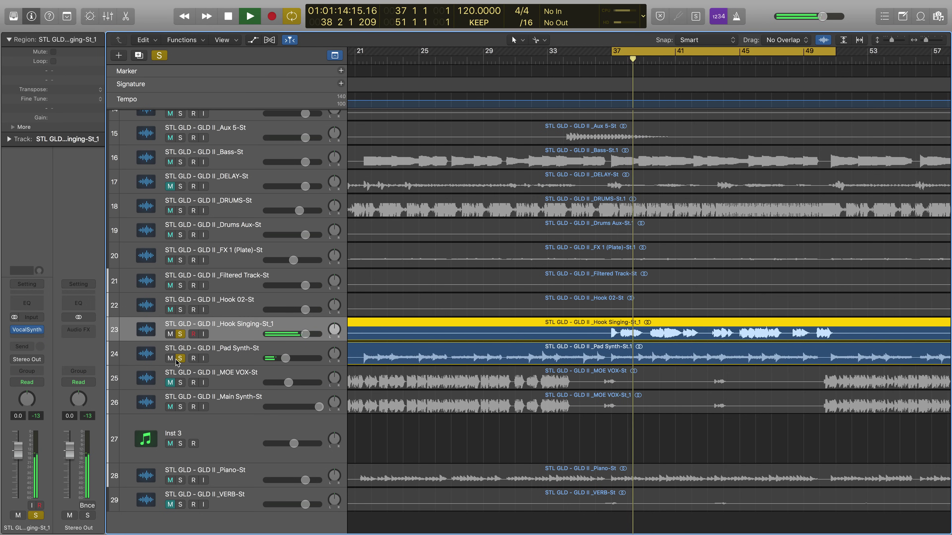
{"action": "left_click", "coordinate": [29, 330]}
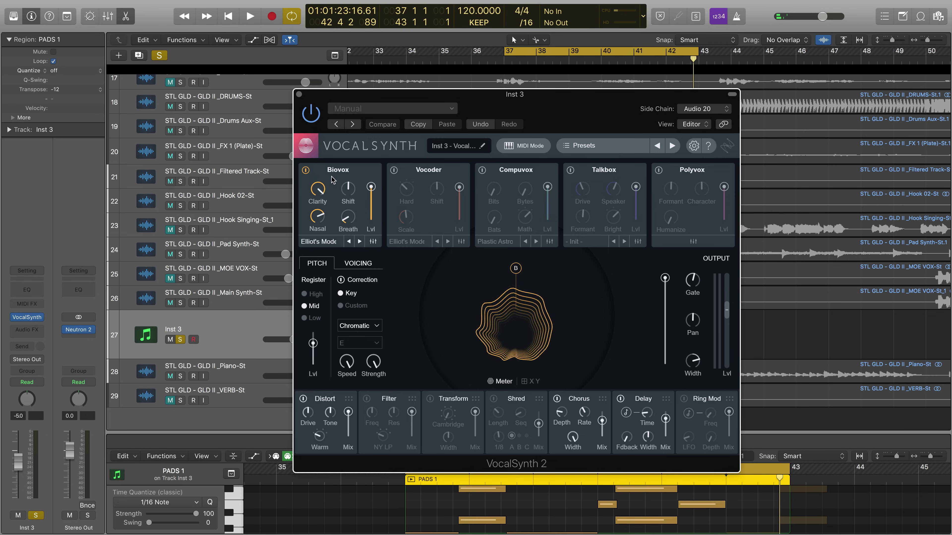
During playback, raise Biovox Breath from 12 to 20
{"action": "key", "text": "space"}
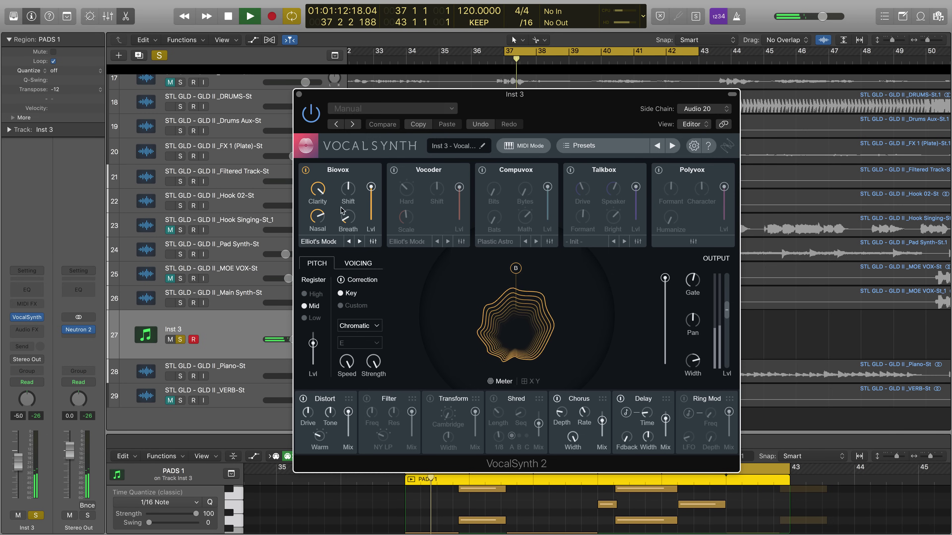
{"action": "mouse_move", "coordinate": [348, 218]}
{"action": "left_click_drag", "start_coordinate": [348, 217], "coordinate": [336, 146]}
Enable the Vocoder, raise its Shift to 30 and lower Scale slightly
{"action": "left_click", "coordinate": [407, 203]}
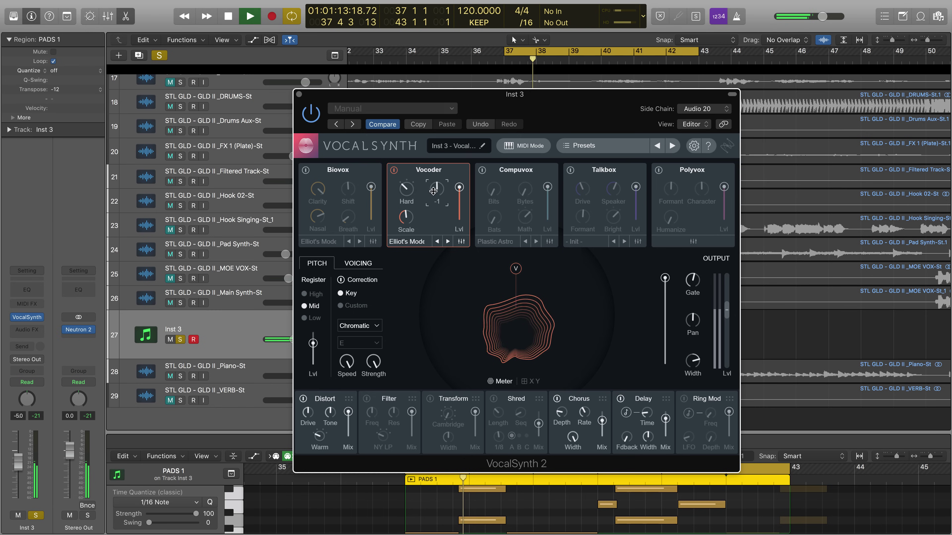
{"action": "mouse_move", "coordinate": [434, 189]}
{"action": "left_mouse_down"}
{"action": "mouse_move", "coordinate": [430, 176]}
{"action": "mouse_move", "coordinate": [425, 257]}
{"action": "mouse_move", "coordinate": [418, 199]}
{"action": "left_mouse_up"}
{"action": "mouse_move", "coordinate": [403, 214]}
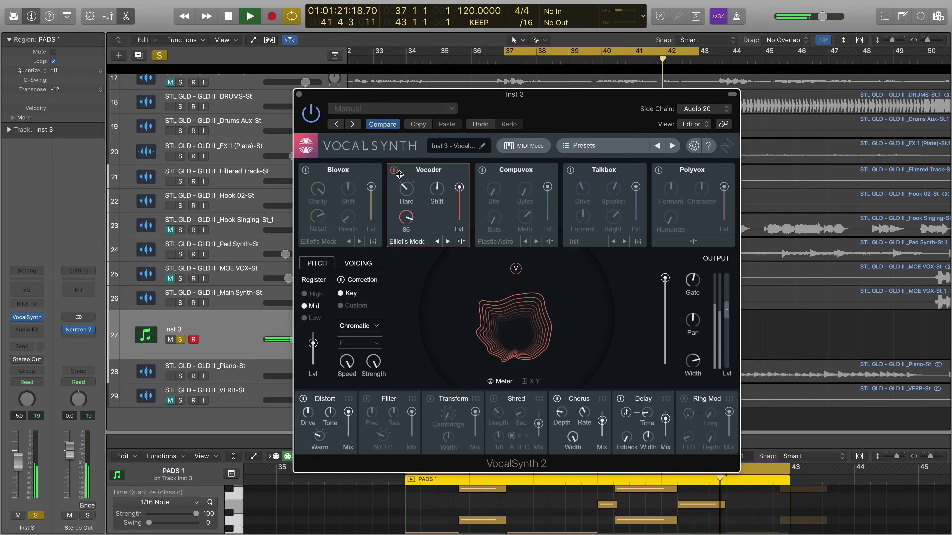
{"action": "left_click_drag", "start_coordinate": [403, 214], "coordinate": [398, 221]}
Enable Compuvox, turn Math down to Read and raise Bytes to 51
{"action": "left_click", "coordinate": [515, 169]}
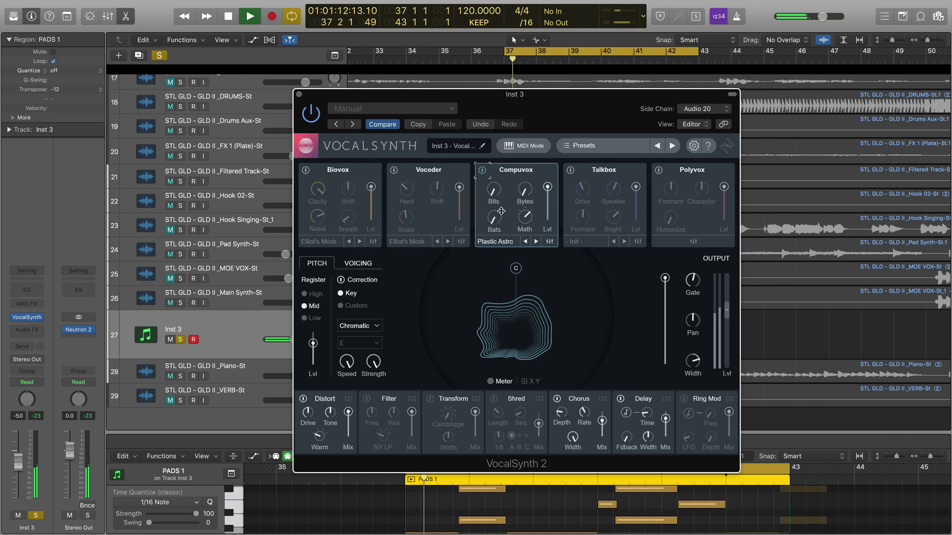
{"action": "left_click_drag", "start_coordinate": [523, 216], "coordinate": [500, 213]}
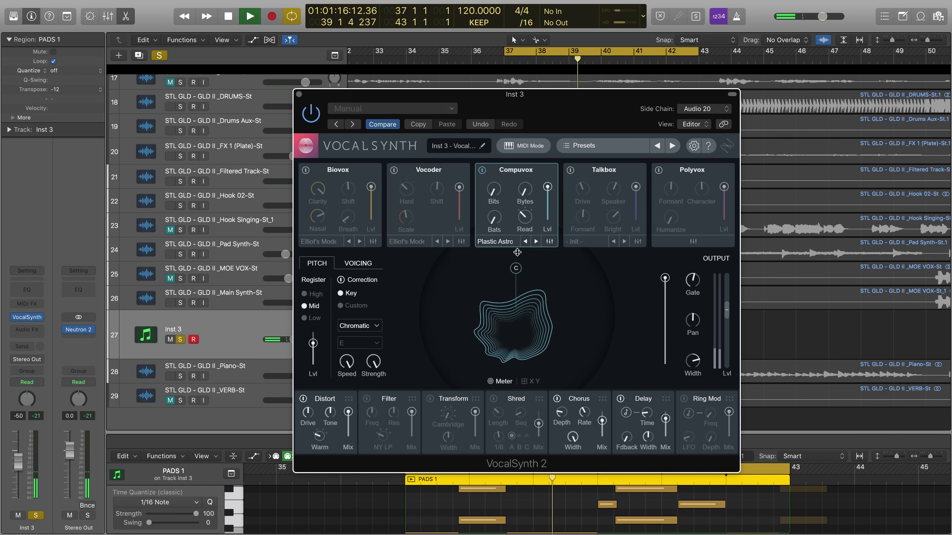
{"action": "mouse_move", "coordinate": [490, 190]}
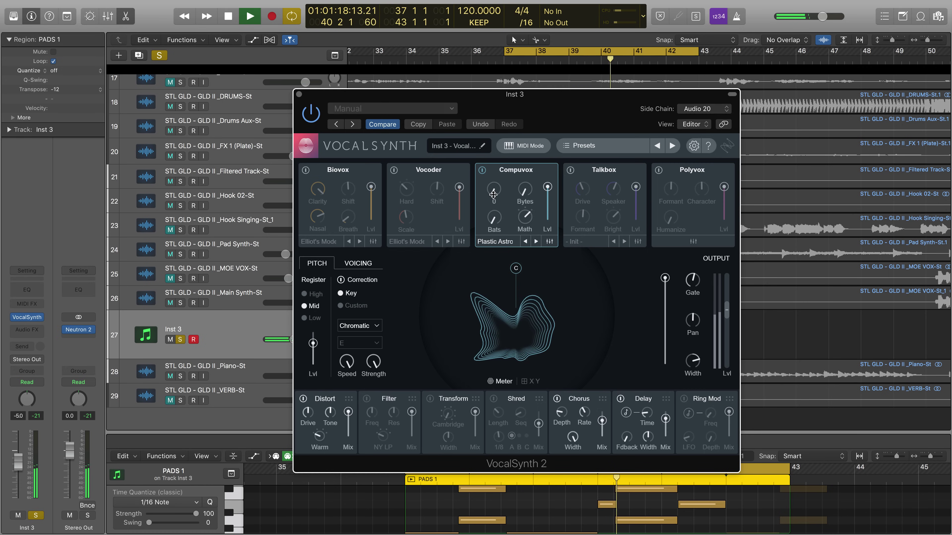
{"action": "left_click_drag", "start_coordinate": [524, 188], "coordinate": [511, 114]}
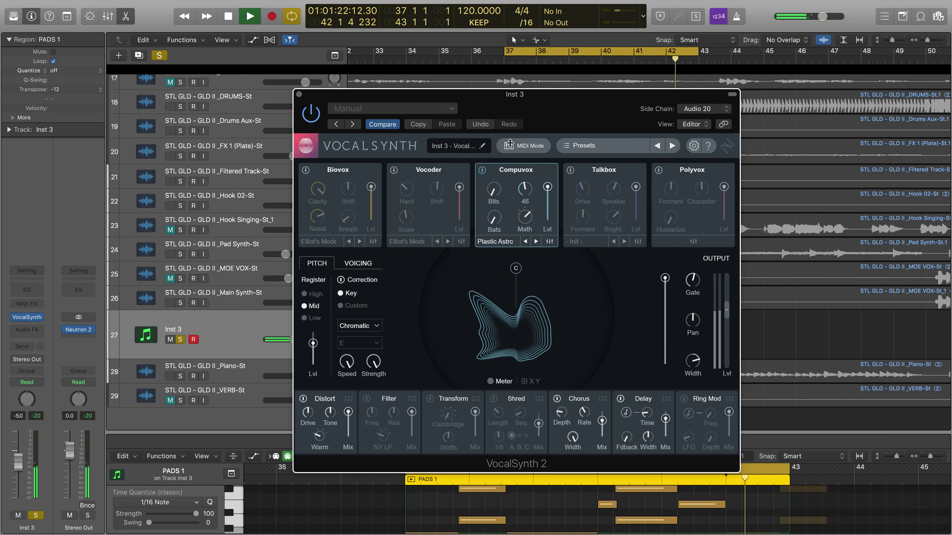
Turn Talkbox Bright down to Dark, then swap Talkbox for Polyvox with a setting at -9
{"action": "left_click", "coordinate": [603, 214]}
{"action": "left_click_drag", "start_coordinate": [603, 213], "coordinate": [575, 269]}
{"action": "left_click", "coordinate": [570, 170]}
{"action": "left_click", "coordinate": [658, 169]}
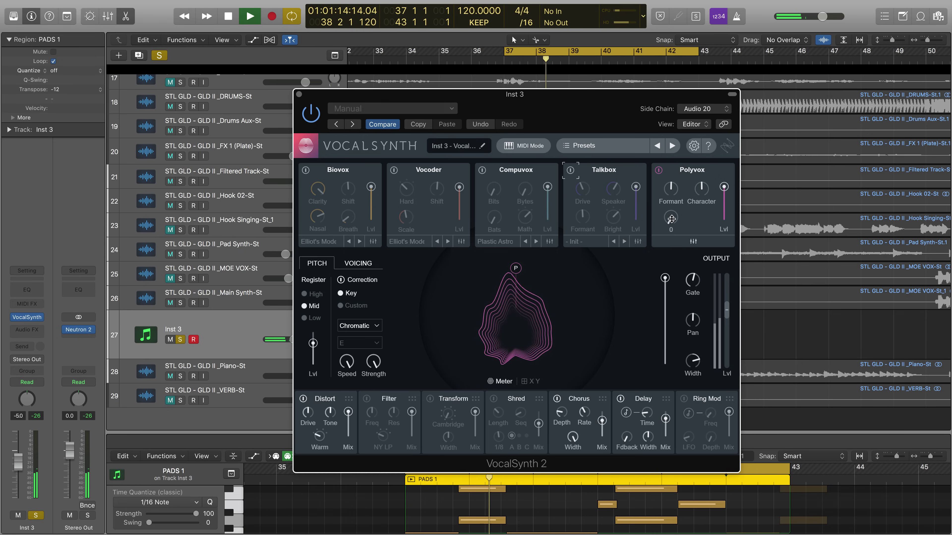
{"action": "left_click_drag", "start_coordinate": [671, 218], "coordinate": [704, 193]}
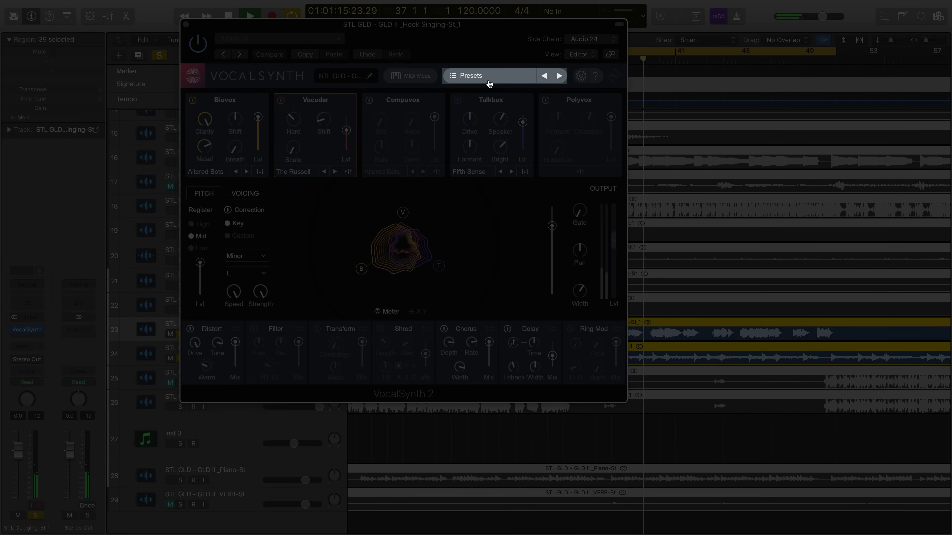
Browse Global Presets, expanding and collapsing Auto Mode Classic, MIDI Mode Classic and MIDI Mode Lush
{"action": "left_click", "coordinate": [489, 77]}
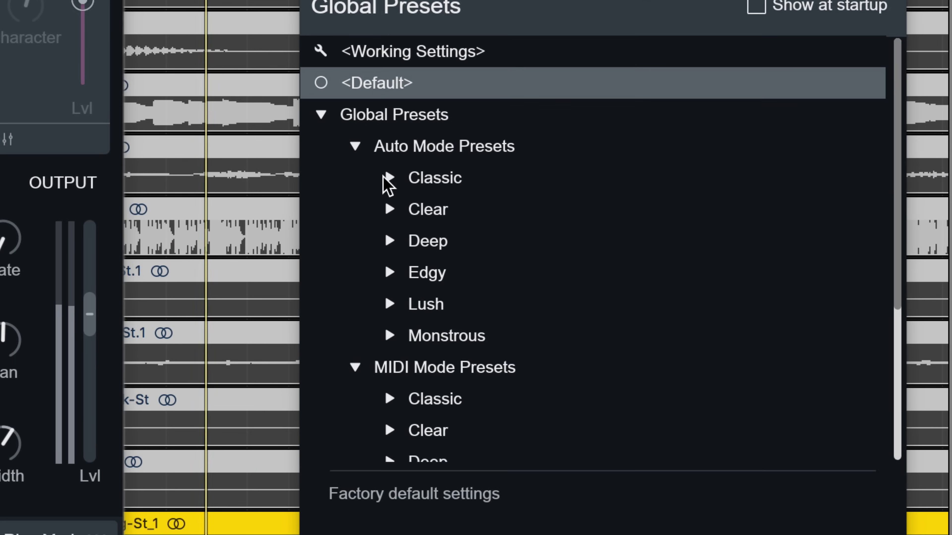
{"action": "left_click", "coordinate": [386, 179]}
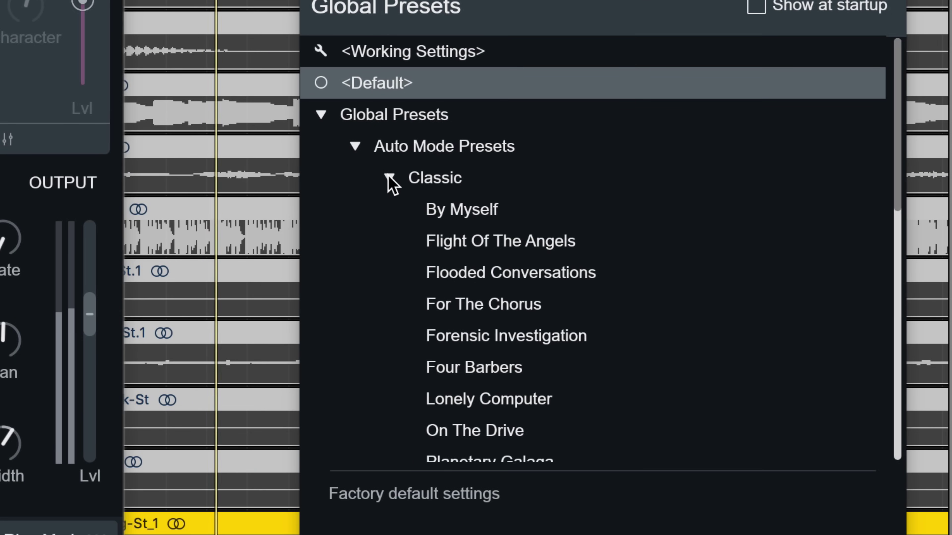
{"action": "left_click", "coordinate": [386, 179]}
{"action": "scroll", "coordinate": [388, 183], "scroll_direction": "down", "scroll_amount": 3}
{"action": "left_click", "coordinate": [390, 273]}
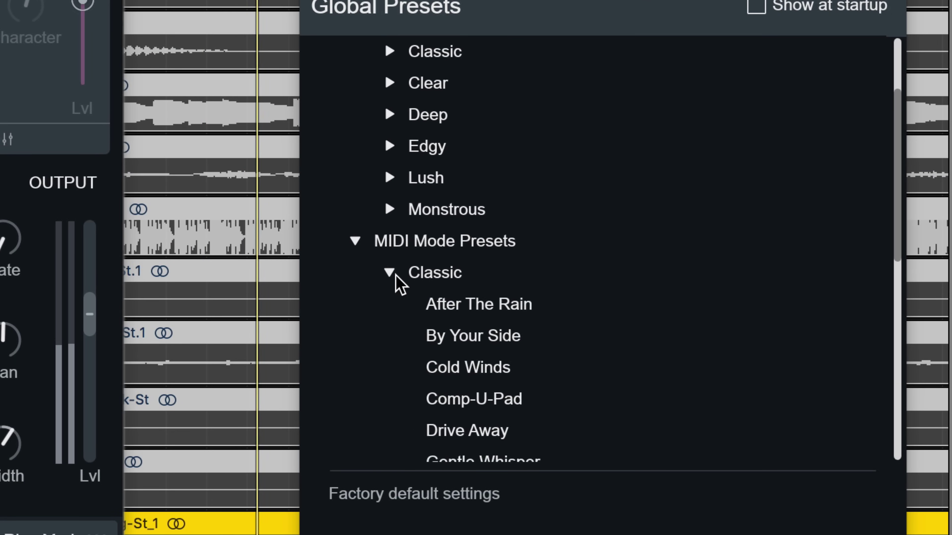
{"action": "left_click", "coordinate": [391, 272]}
{"action": "left_click", "coordinate": [390, 399]}
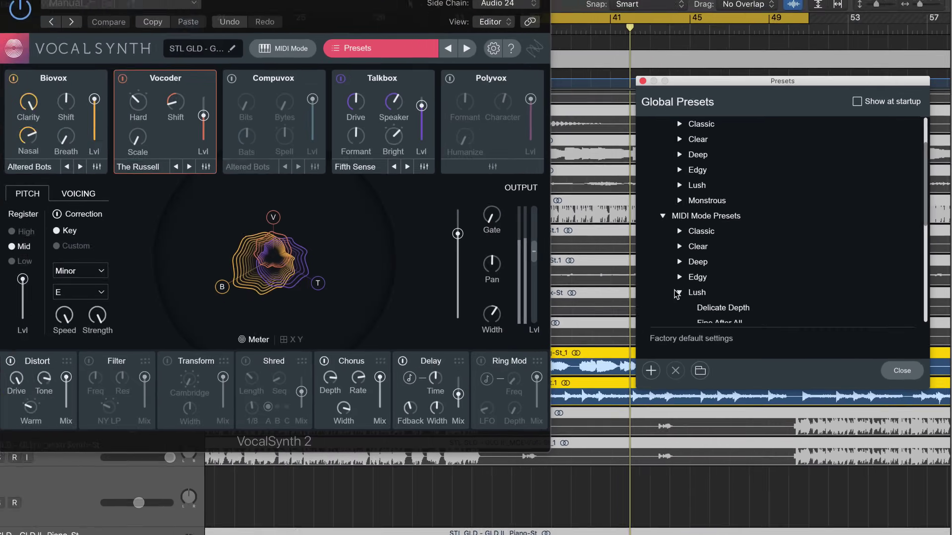
{"action": "left_click", "coordinate": [677, 293]}
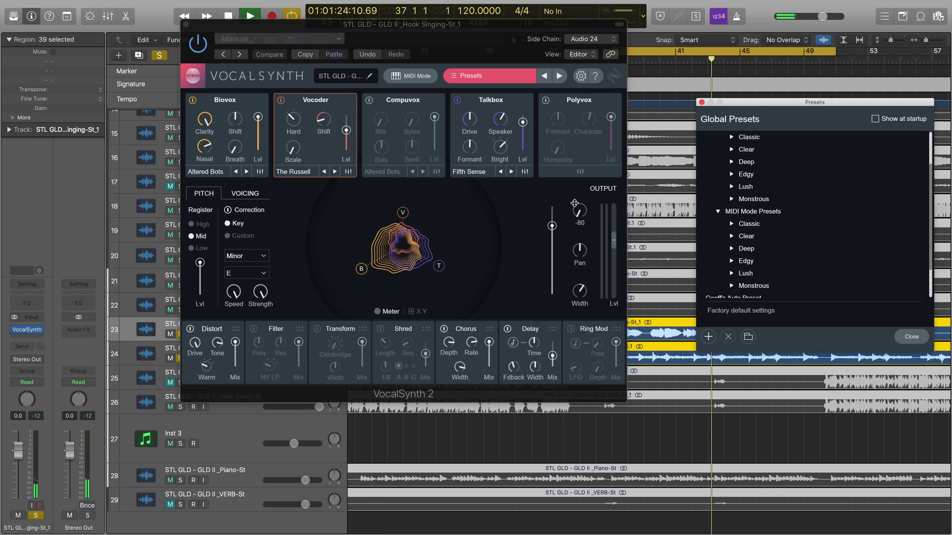
{"action": "left_click", "coordinate": [335, 172]}
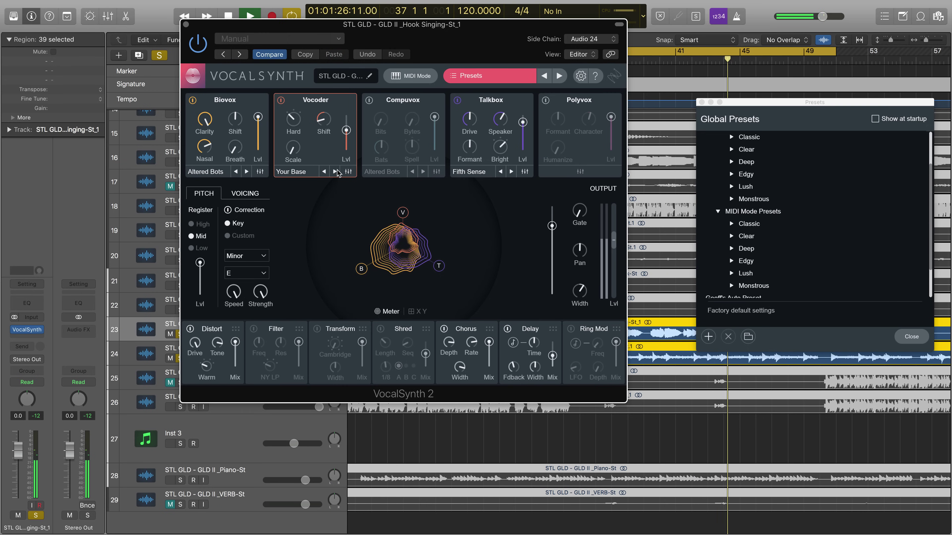
{"action": "left_click", "coordinate": [324, 171]}
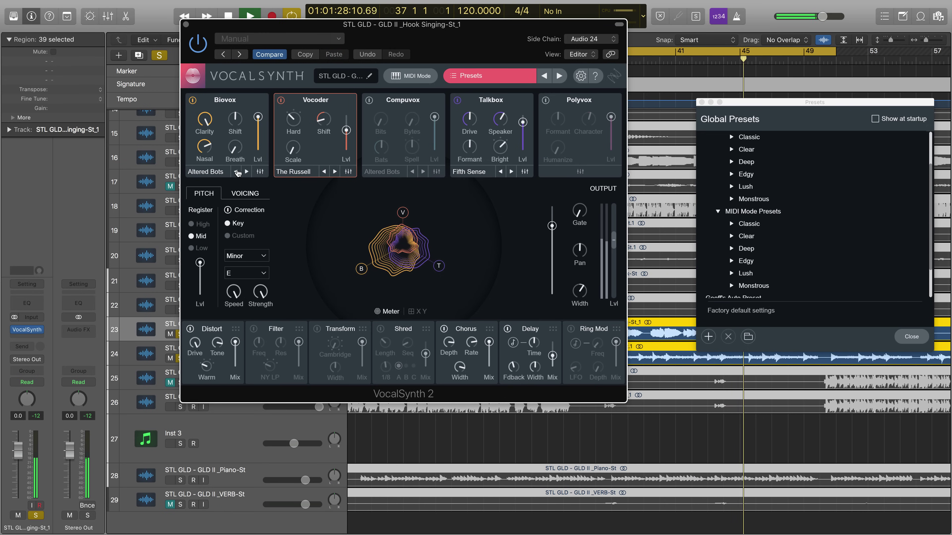
{"action": "left_click", "coordinate": [292, 176]}
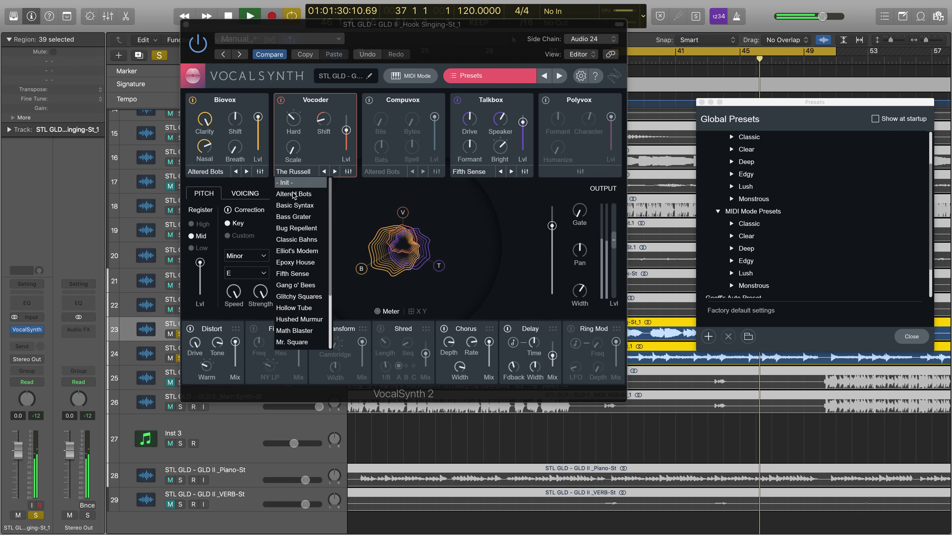
{"action": "left_click", "coordinate": [339, 238]}
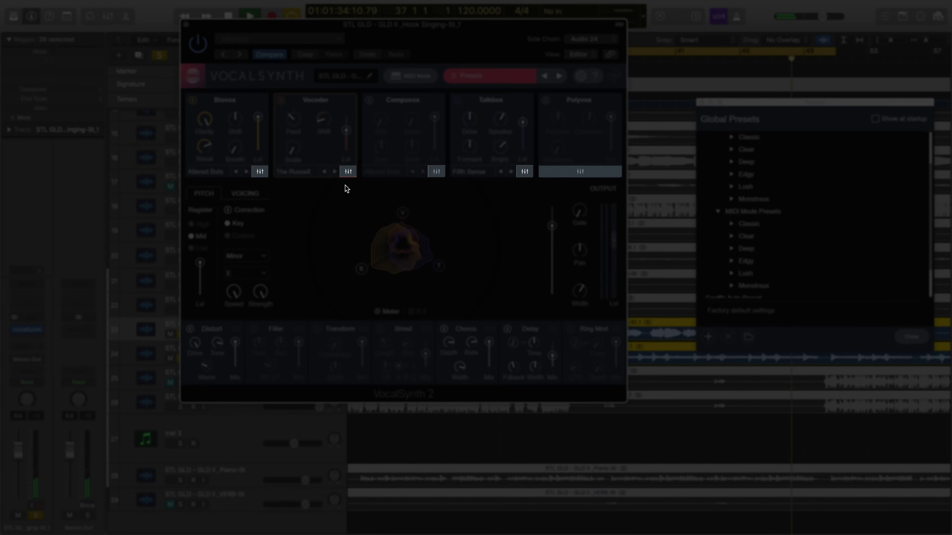
In the Vocoder synth panel, raise bands 4–7 and redraw the band volumes smoother
{"action": "left_click", "coordinate": [348, 175]}
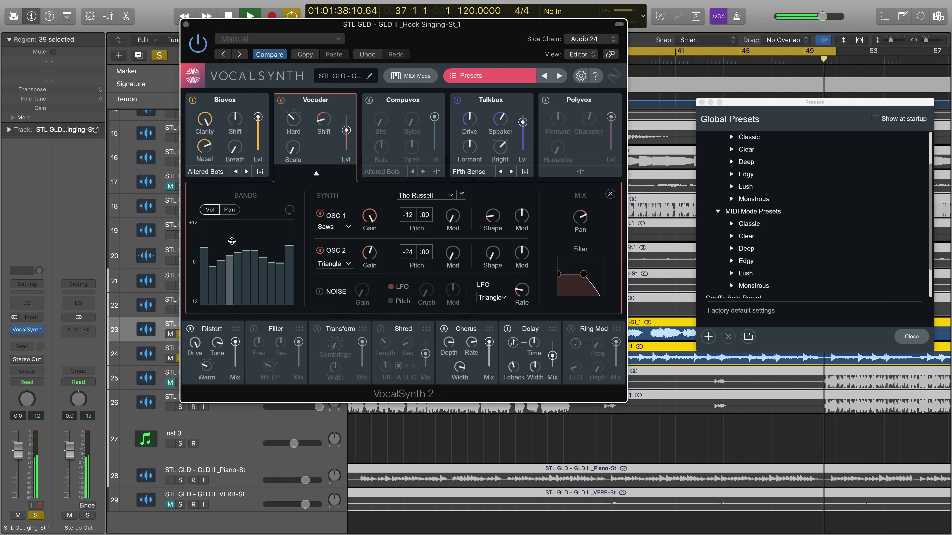
{"action": "left_click_drag", "start_coordinate": [219, 239], "coordinate": [263, 250]}
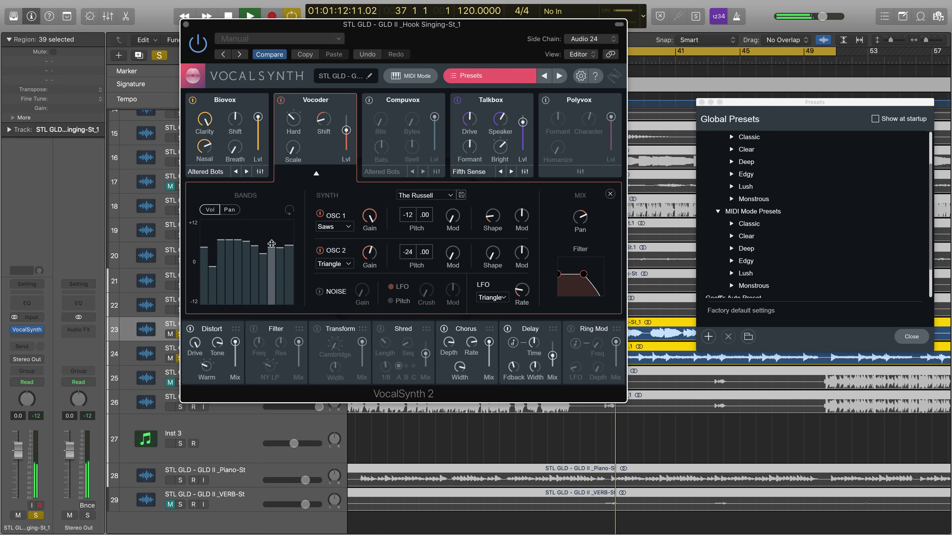
{"action": "left_click_drag", "start_coordinate": [272, 243], "coordinate": [212, 246]}
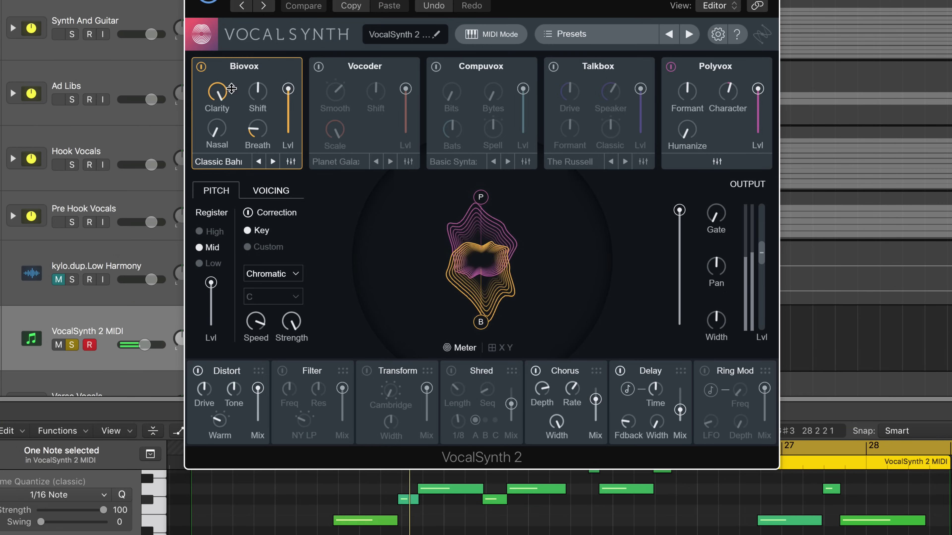
Set Biovox level to 36 and Polyvox to 100, then adjust the B and P blend points
{"action": "left_click", "coordinate": [202, 67]}
{"action": "left_click", "coordinate": [201, 67]}
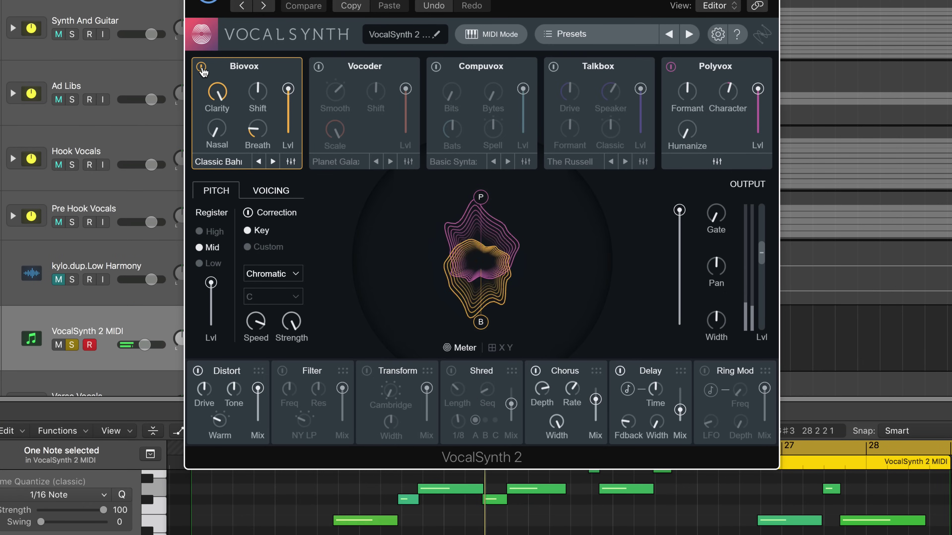
{"action": "mouse_move", "coordinate": [288, 89]}
{"action": "left_mouse_down"}
{"action": "mouse_move", "coordinate": [288, 120]}
{"action": "mouse_move", "coordinate": [288, 89]}
{"action": "left_mouse_up"}
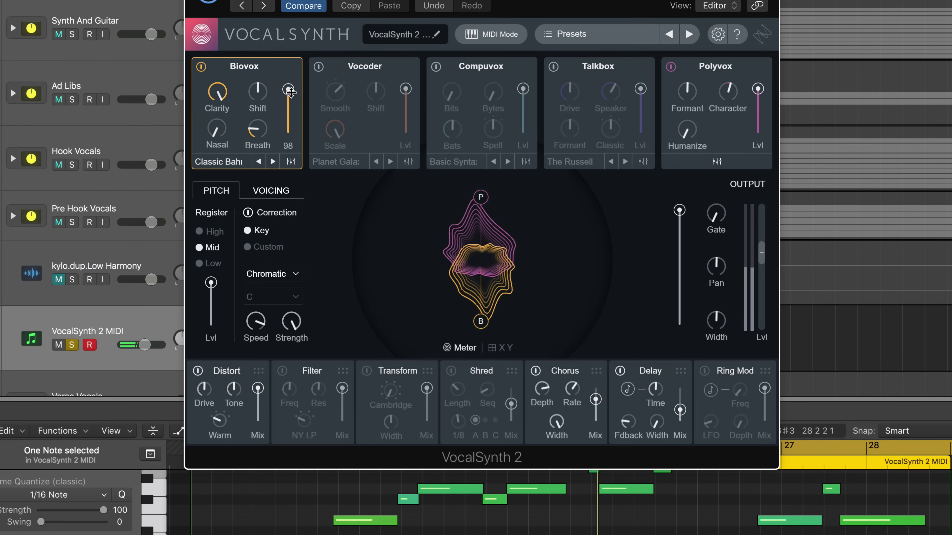
{"action": "left_click", "coordinate": [755, 89]}
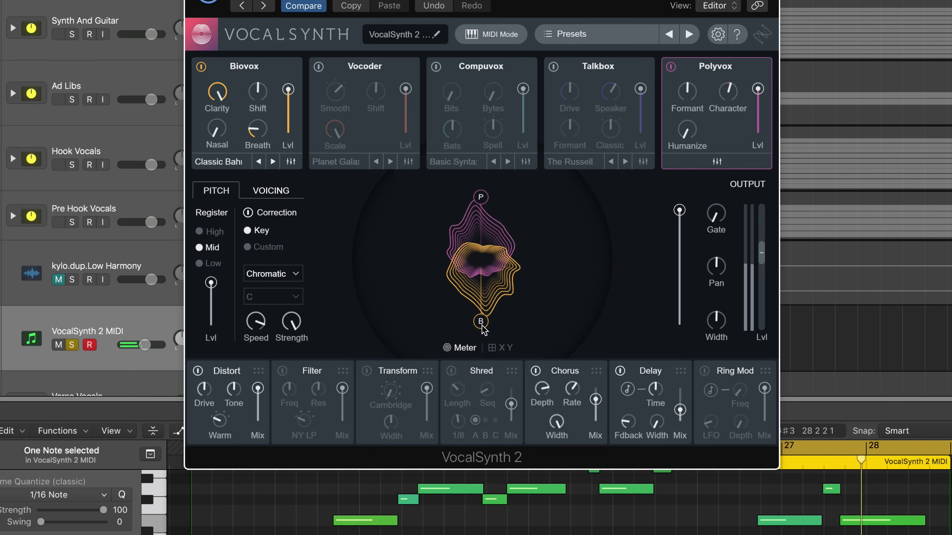
{"action": "mouse_move", "coordinate": [484, 330]}
{"action": "left_mouse_down"}
{"action": "mouse_move", "coordinate": [485, 286]}
{"action": "mouse_move", "coordinate": [483, 319]}
{"action": "left_mouse_up"}
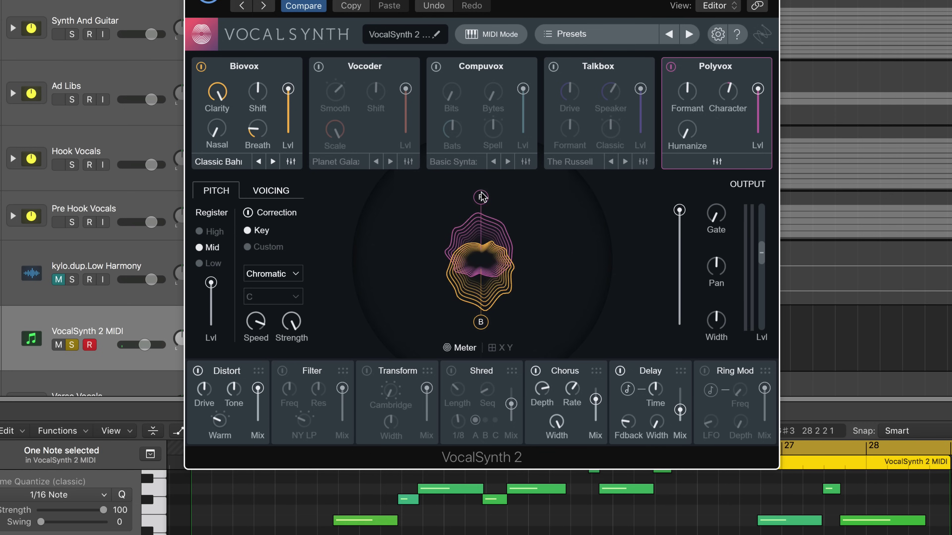
{"action": "mouse_move", "coordinate": [482, 196]}
{"action": "left_mouse_down"}
{"action": "mouse_move", "coordinate": [481, 219]}
{"action": "mouse_move", "coordinate": [482, 196]}
{"action": "left_mouse_up"}
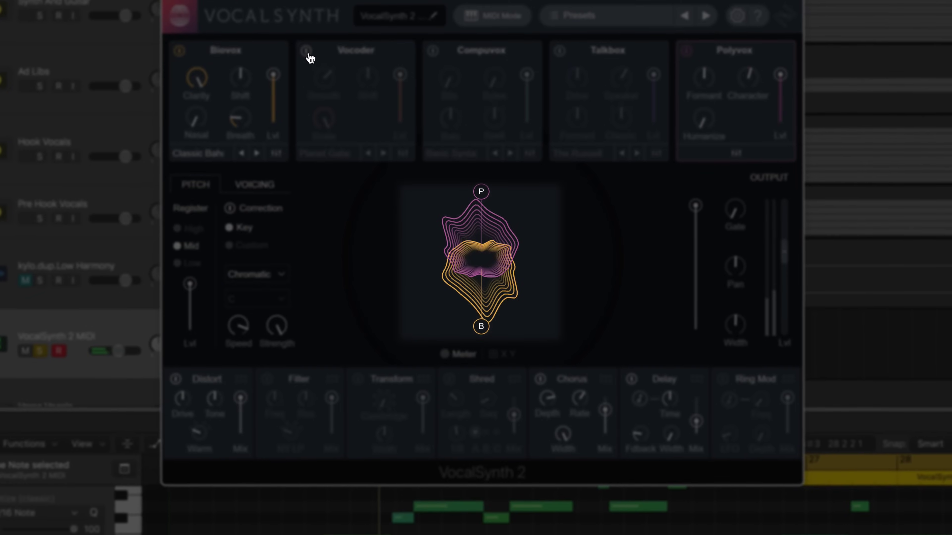
Switch on the Vocoder, Compuvox and Talkbox modules
{"action": "left_click", "coordinate": [313, 60]}
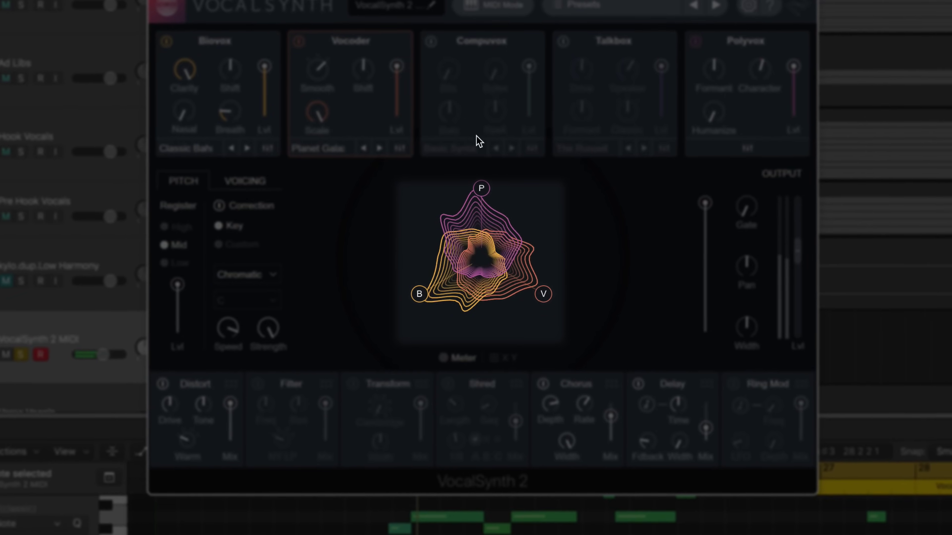
{"action": "left_click", "coordinate": [431, 41]}
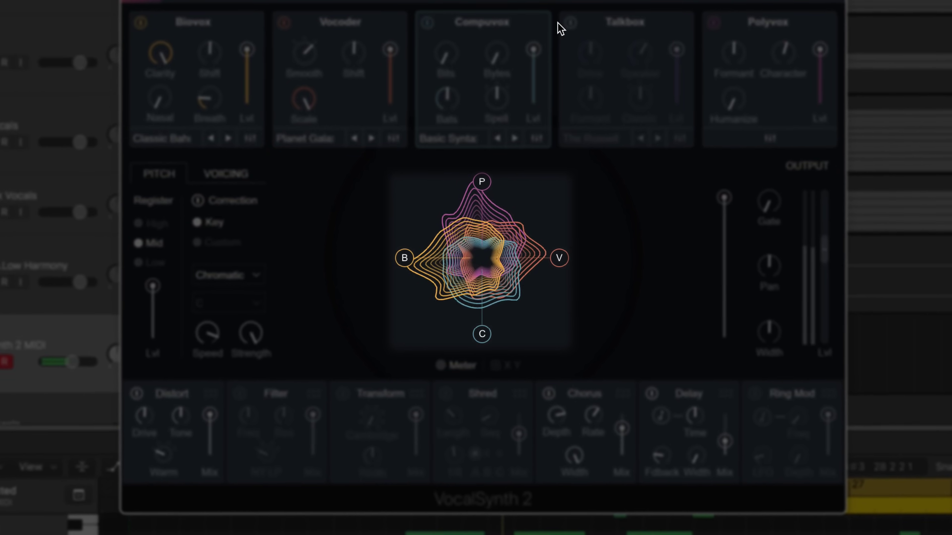
{"action": "left_click", "coordinate": [570, 23]}
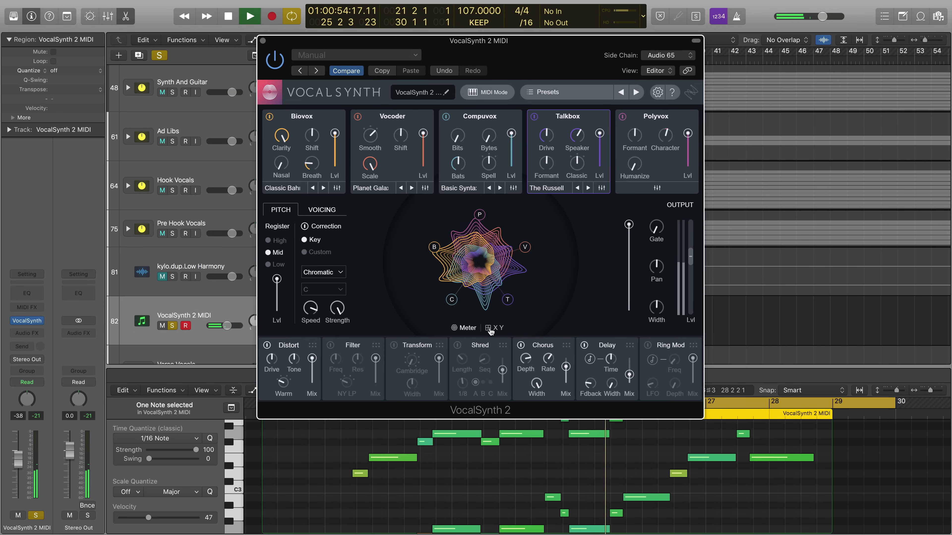
Show the XY pad and drag its node toward centre, lowering Vocoder and Polyvox together
{"action": "left_click", "coordinate": [490, 329]}
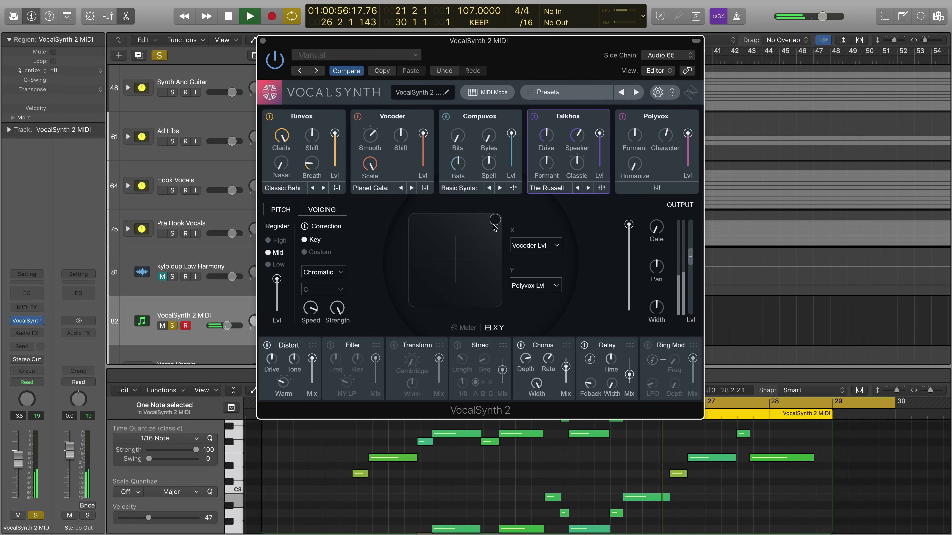
{"action": "left_click_drag", "start_coordinate": [492, 223], "coordinate": [438, 239]}
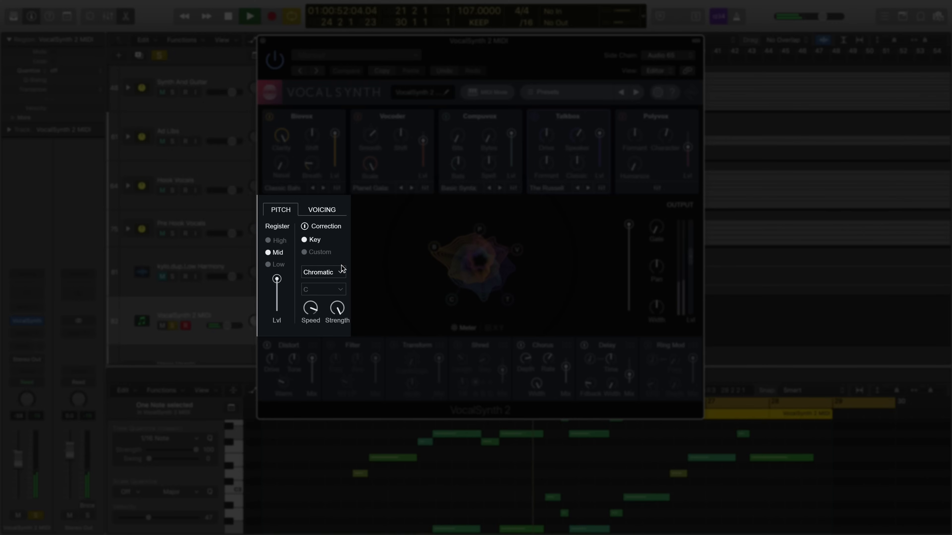
Show the Voicing controls and accept MIDI mode for the plug-in
{"action": "left_click", "coordinate": [321, 211]}
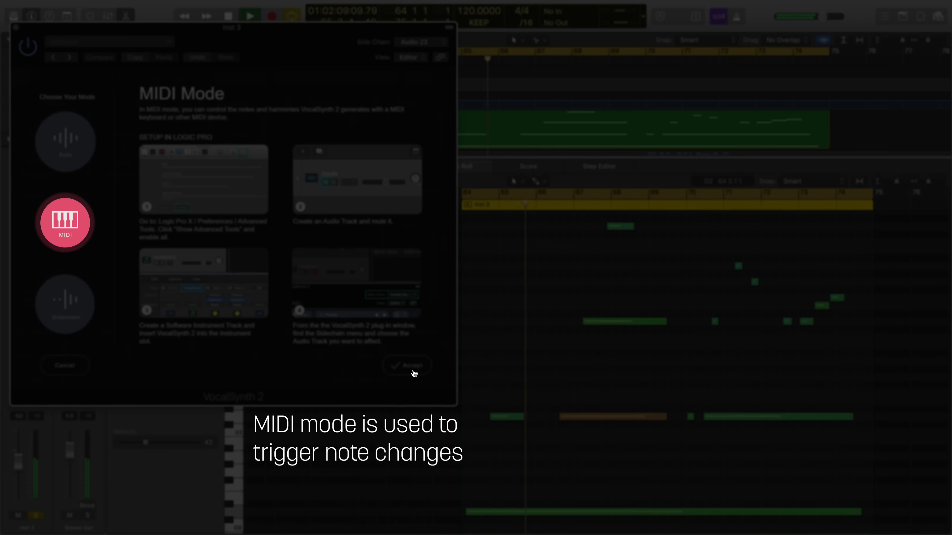
{"action": "left_click", "coordinate": [414, 374]}
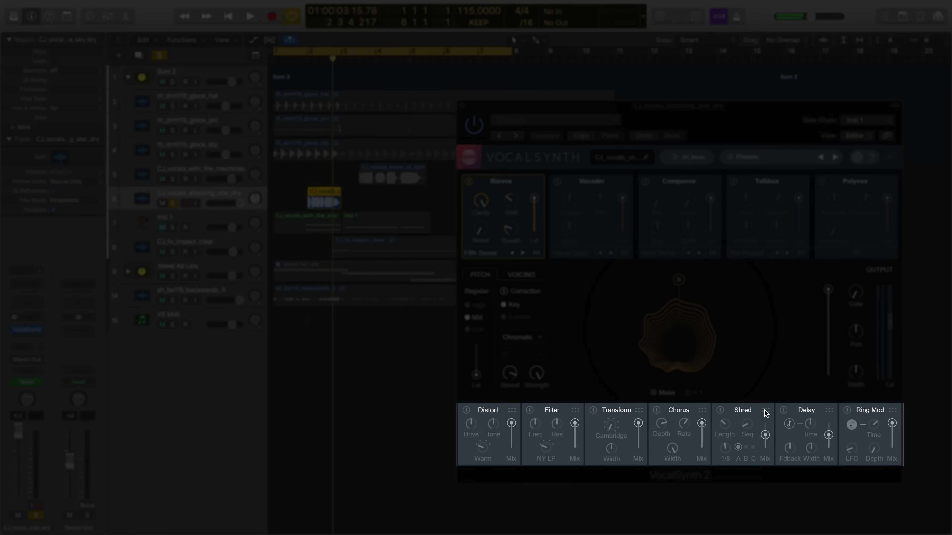
Move the Shred module to a new position in the effects chain and switch Chorus on
{"action": "mouse_move", "coordinate": [766, 413]}
{"action": "left_mouse_down"}
{"action": "mouse_move", "coordinate": [595, 416]}
{"action": "mouse_move", "coordinate": [759, 431]}
{"action": "left_mouse_up"}
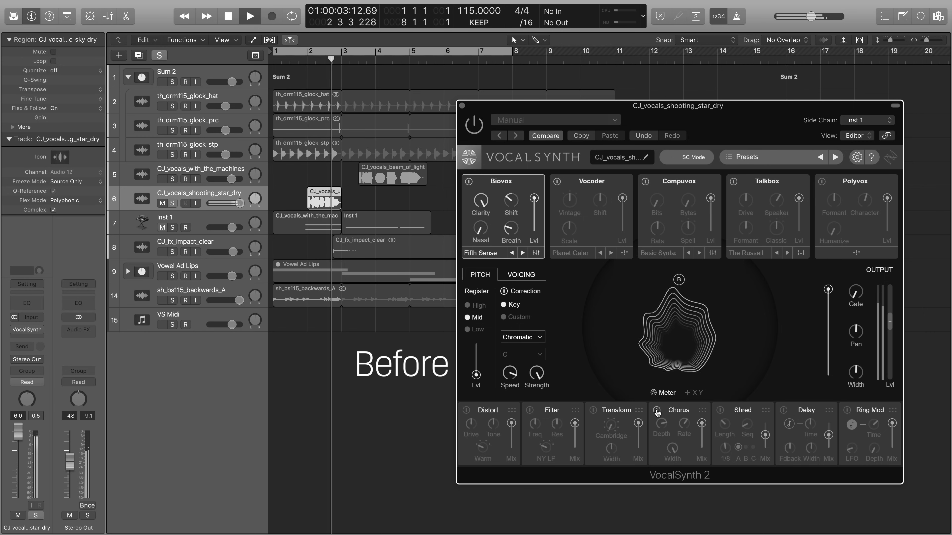
{"action": "left_click", "coordinate": [656, 411]}
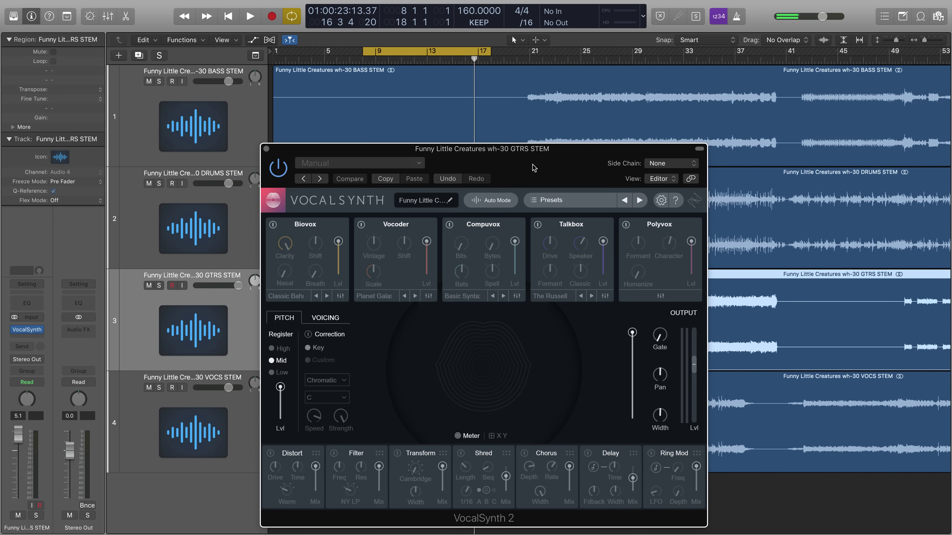
Solo the GTRS STEM guitar, enable Shred and audition it, then play again unsoloed
{"action": "key", "text": "s"}
{"action": "key", "text": "space"}
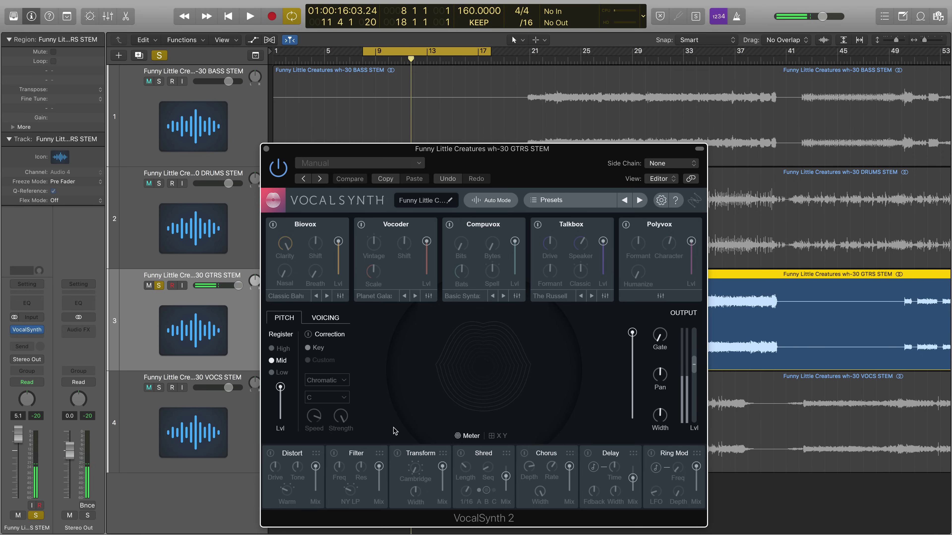
{"action": "left_click", "coordinate": [461, 454]}
{"action": "key", "text": "space"}
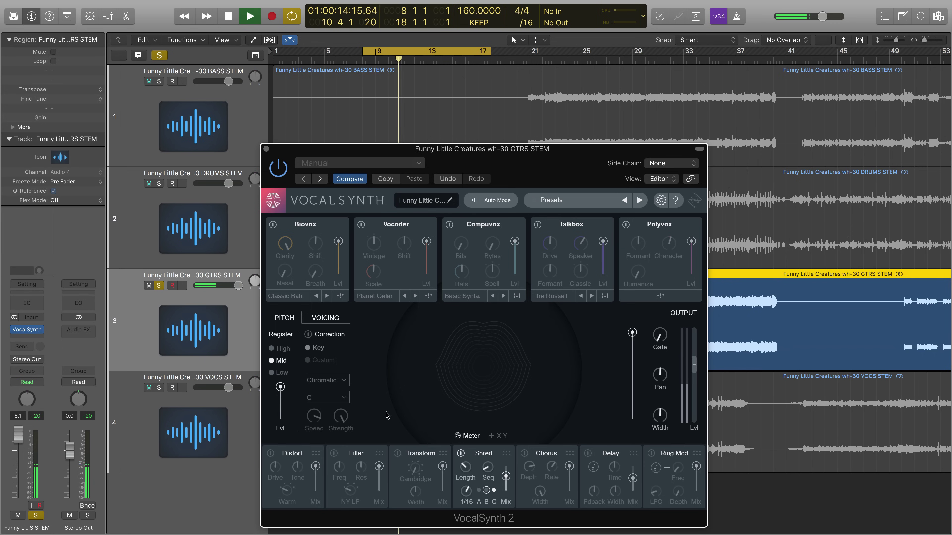
{"action": "key", "text": "space"}
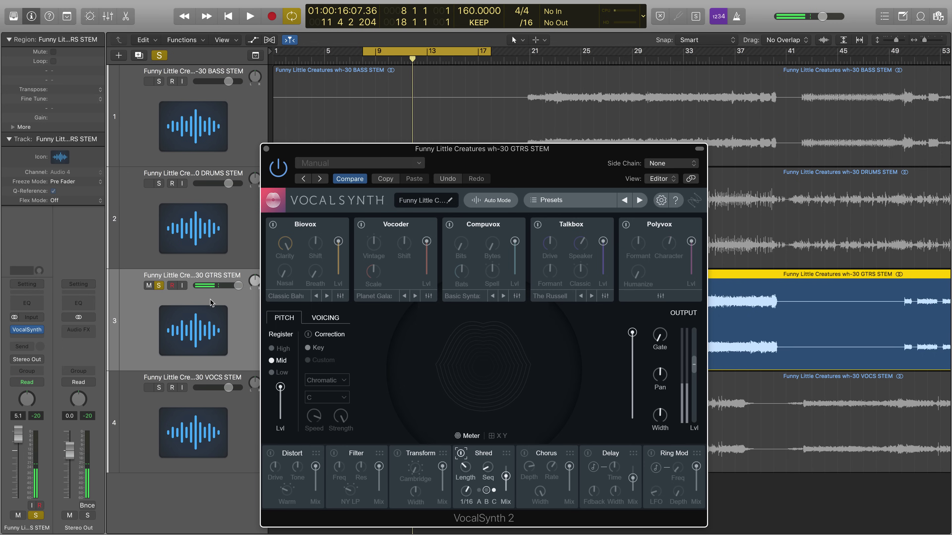
{"action": "left_click", "coordinate": [159, 286]}
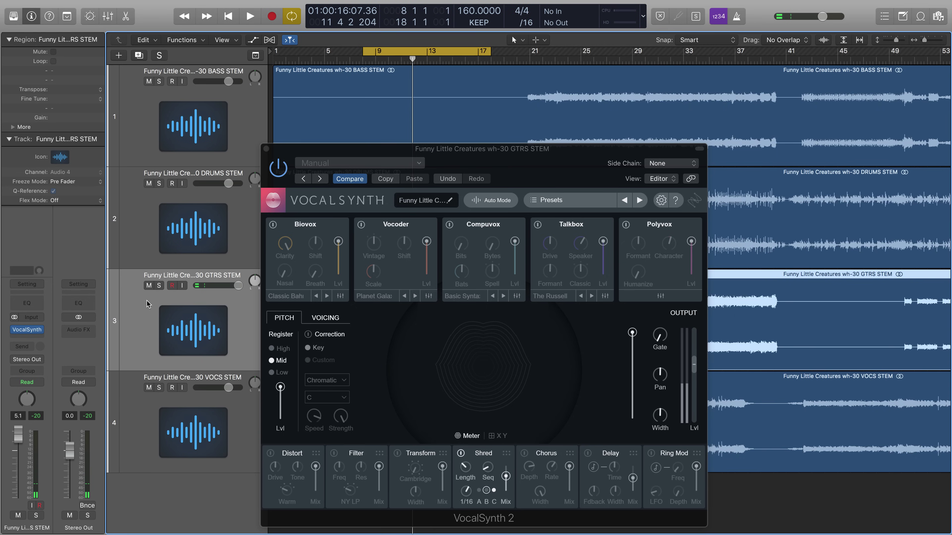
{"action": "key", "text": "space"}
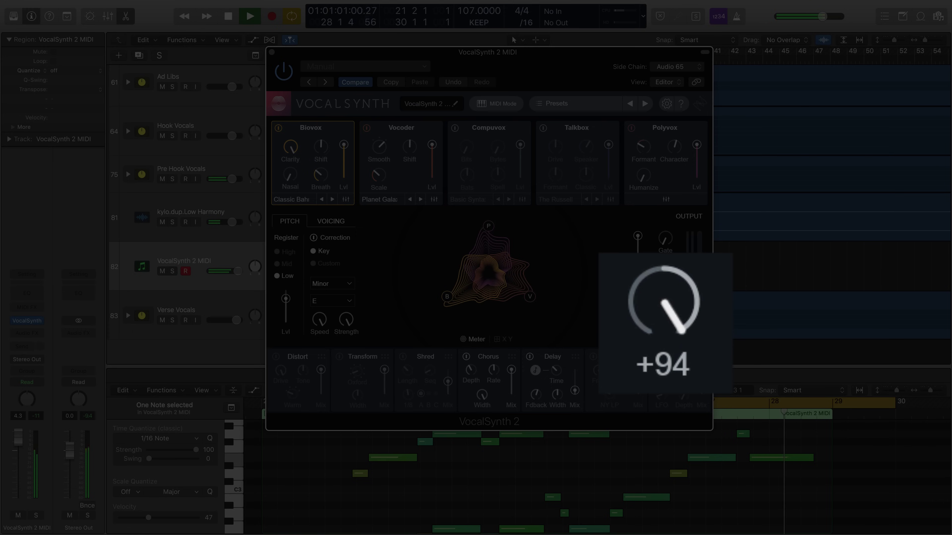
Stop playback and restart it from an earlier position to hear the output change
{"action": "key", "text": "space"}
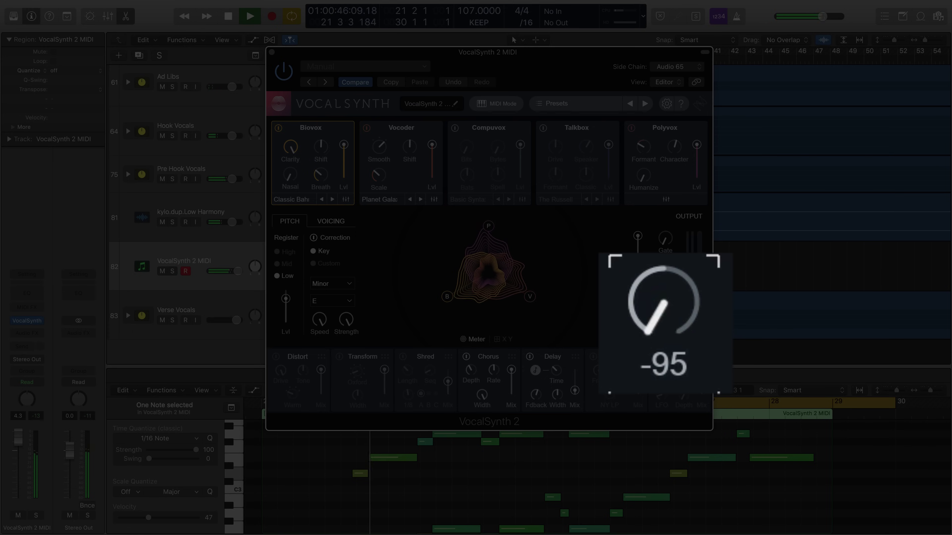
{"action": "key", "text": "space"}
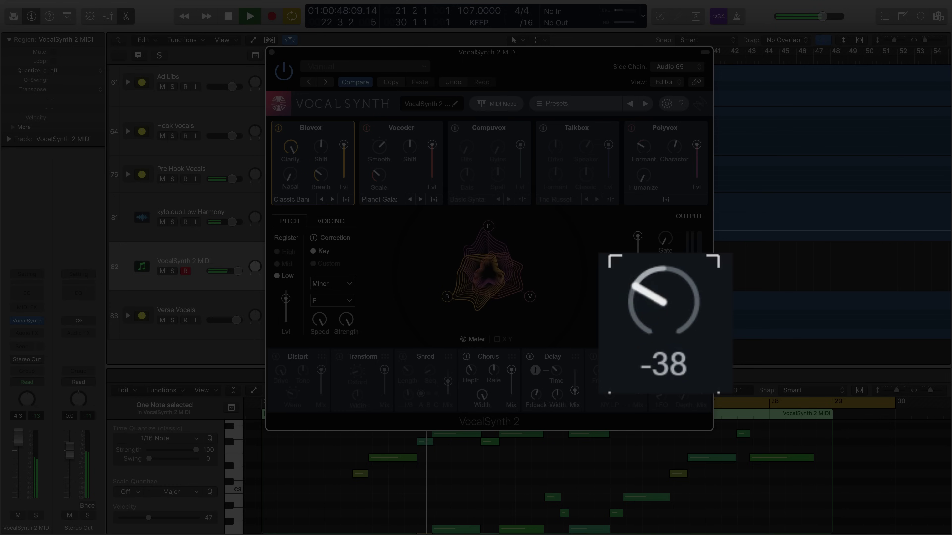